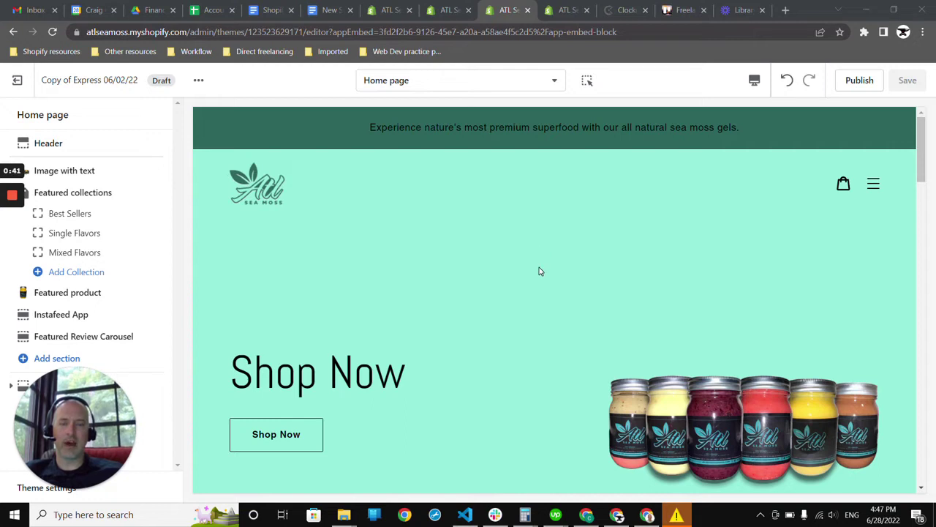
# Add the Mango Sea Moss Gel to the cart from its product quick view
pyautogui.scroll(-5, 934, 178)
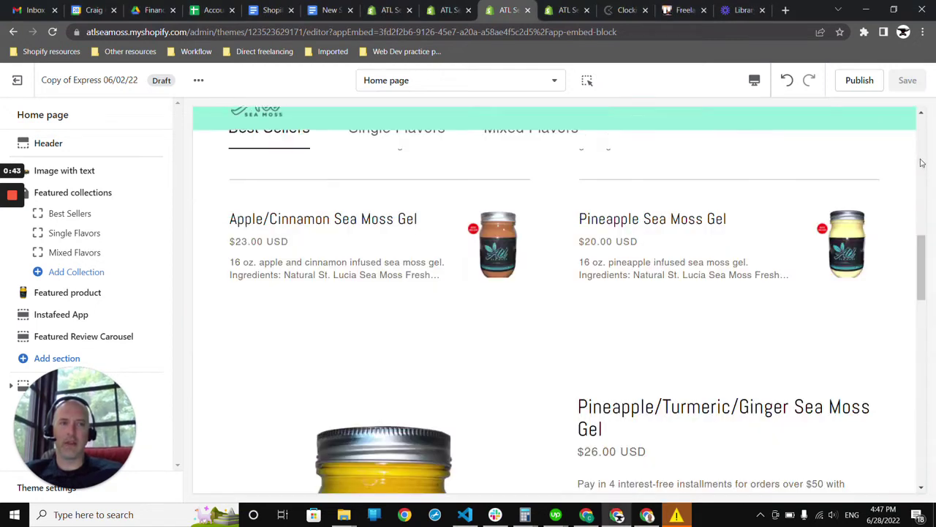
pyautogui.rightClick(934, 177)
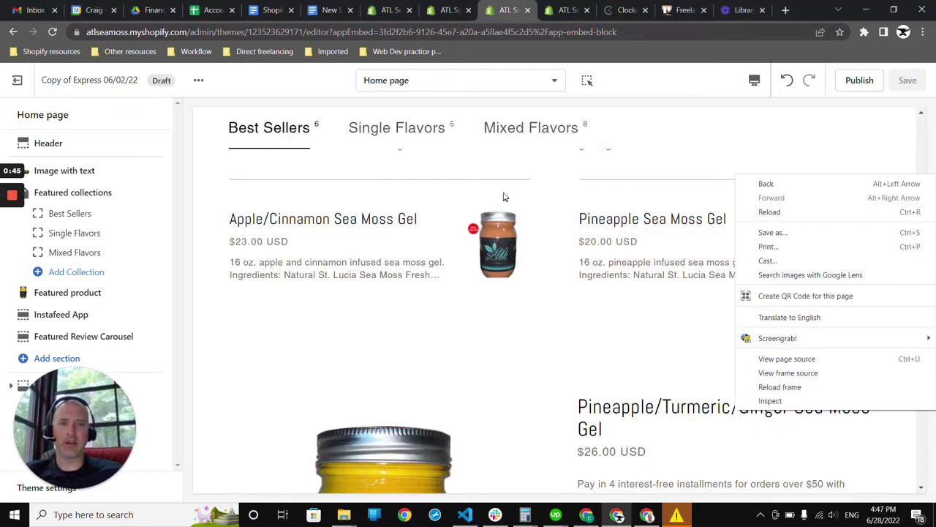
pyautogui.click(508, 163)
pyautogui.scroll(4, 511, 164)
pyautogui.scroll(4, 512, 164)
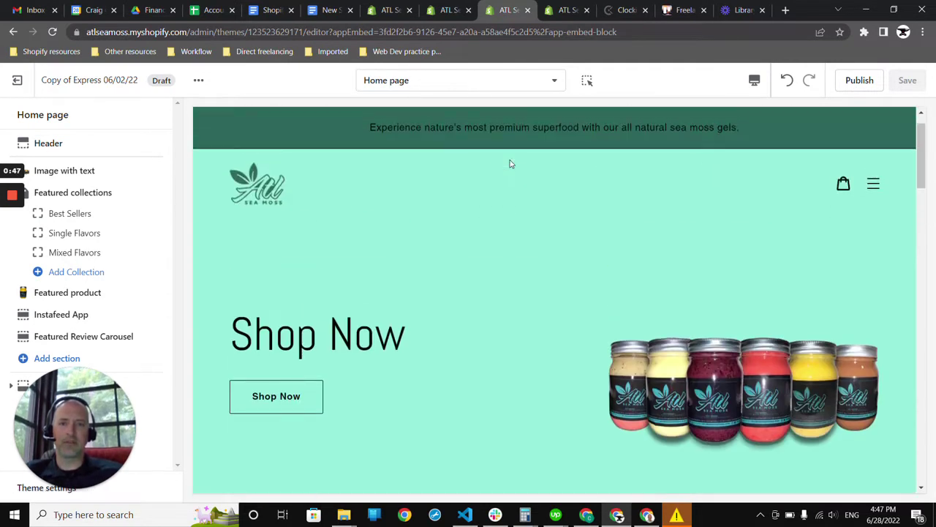
pyautogui.scroll(-2, 511, 164)
pyautogui.scroll(2, 512, 164)
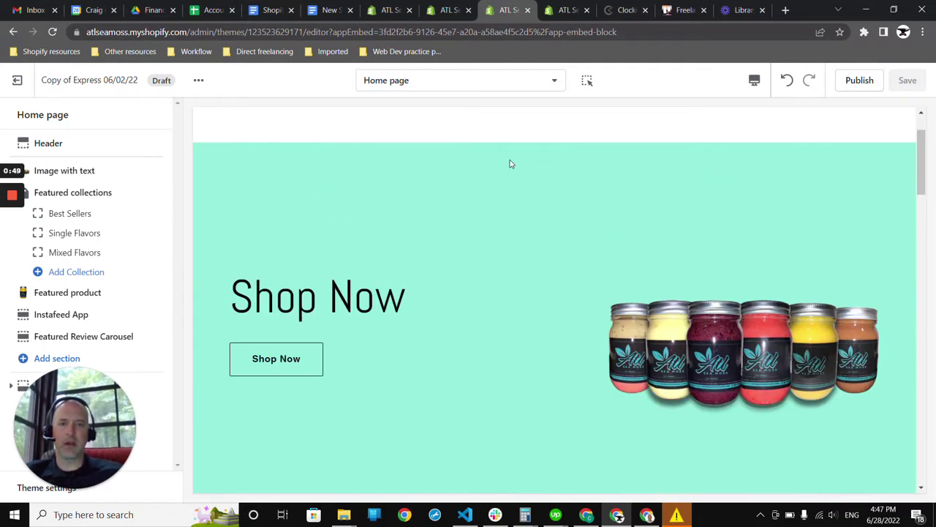
pyautogui.scroll(-3, 511, 165)
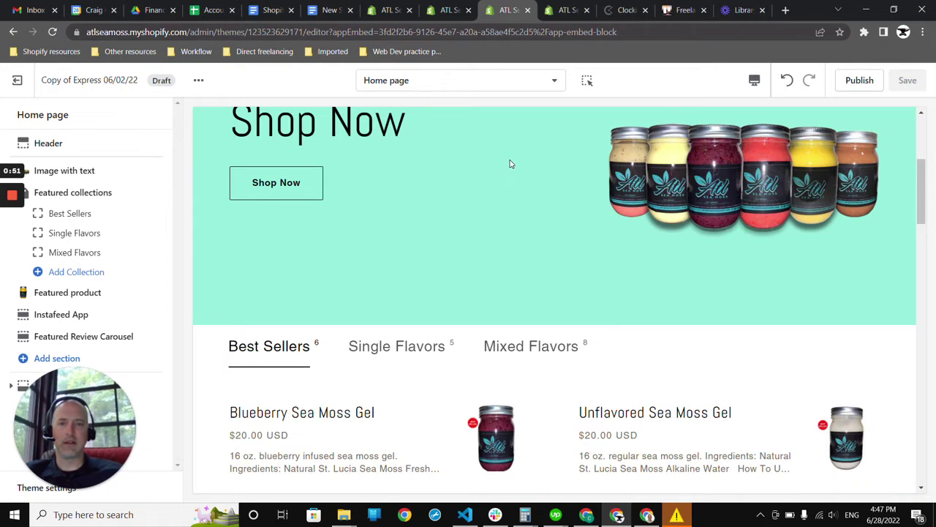
pyautogui.scroll(-2, 511, 164)
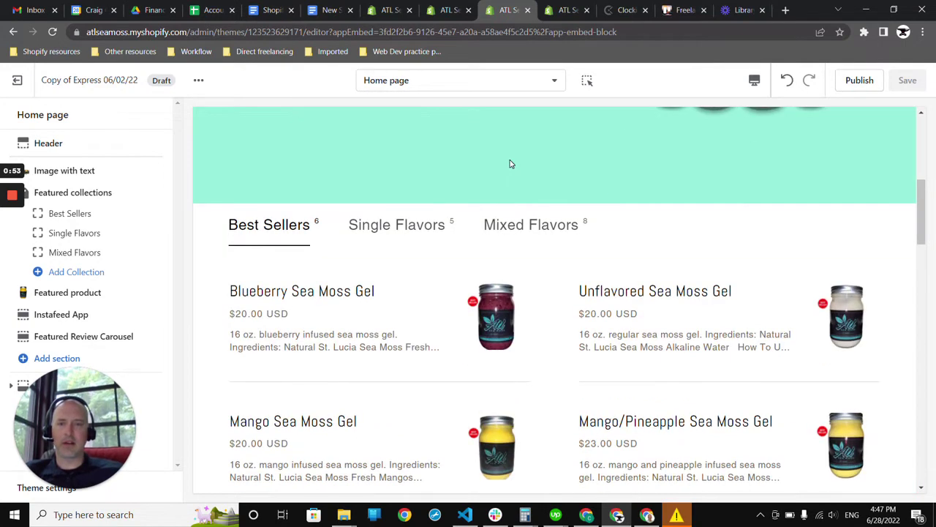
pyautogui.click(378, 373)
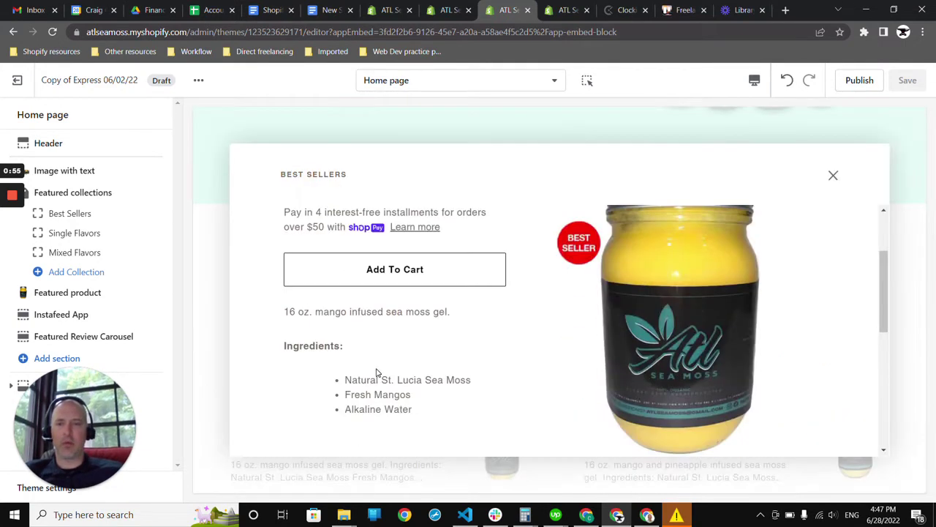
pyautogui.click(430, 270)
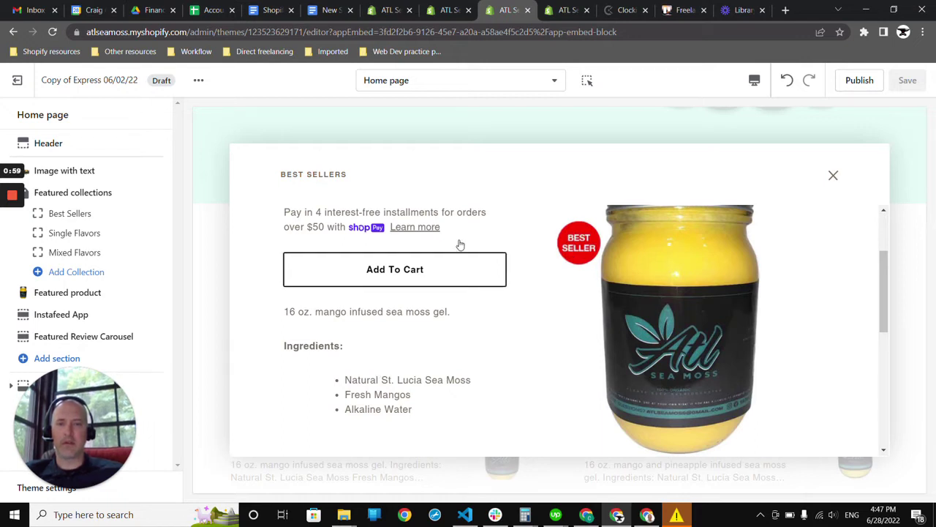
pyautogui.click(835, 178)
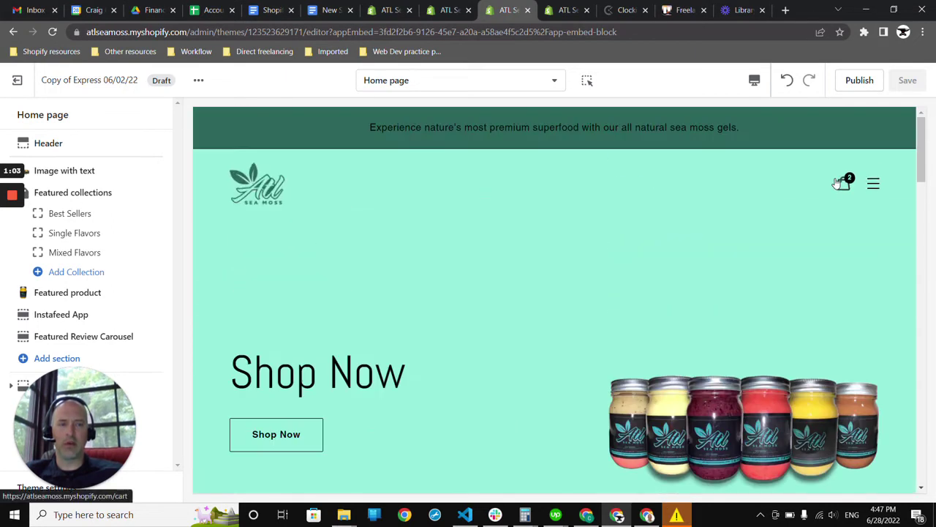
# Open the Cart page preview showing 2 Mango Sea Moss Gel for $40.00 USD
pyautogui.click(847, 182)
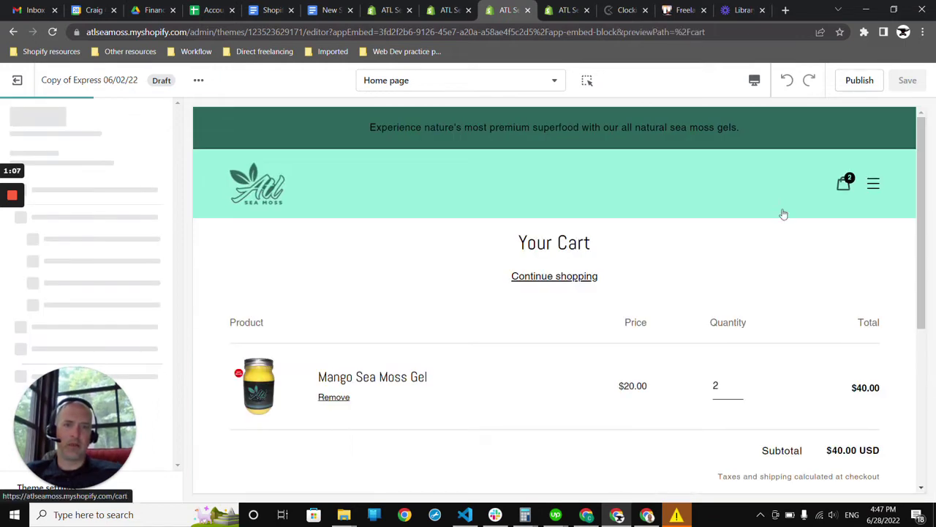
pyautogui.scroll(-2, 551, 389)
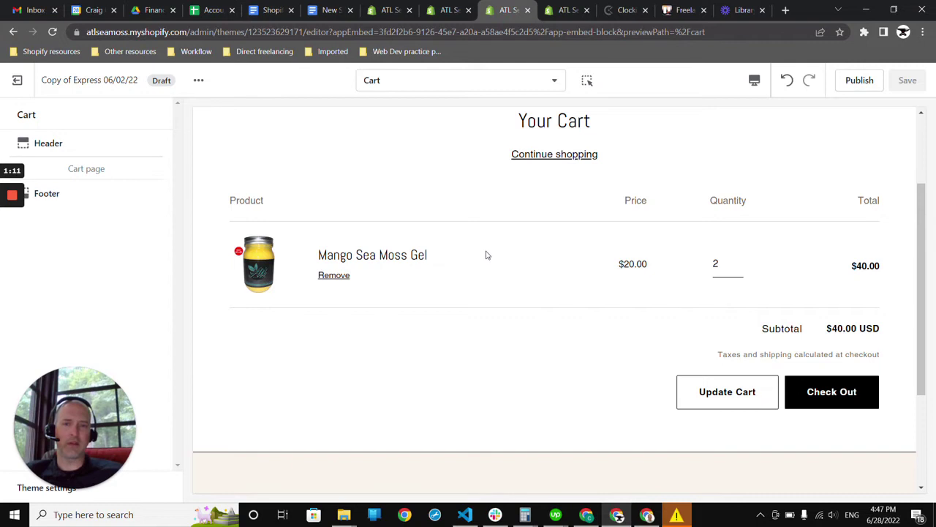
pyautogui.scroll(2, 533, 282)
pyautogui.scroll(-3, 533, 282)
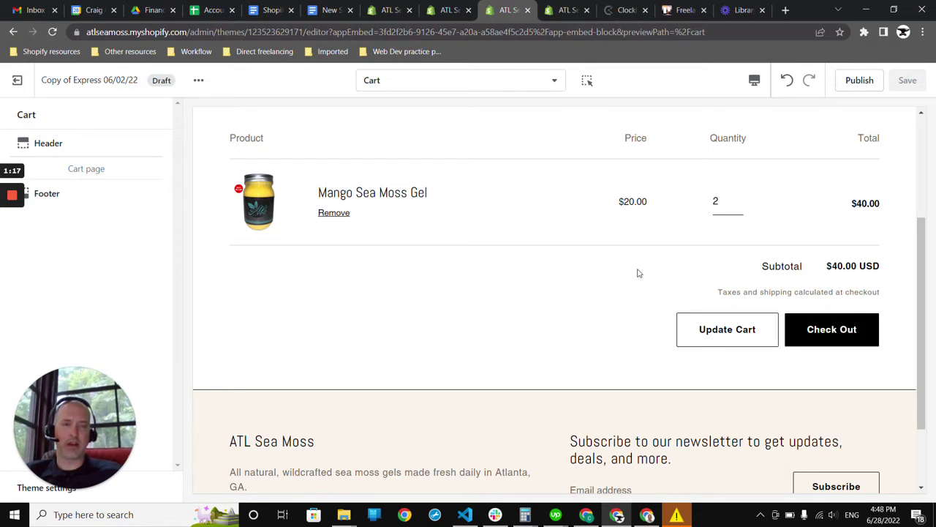
pyautogui.scroll(2, 637, 272)
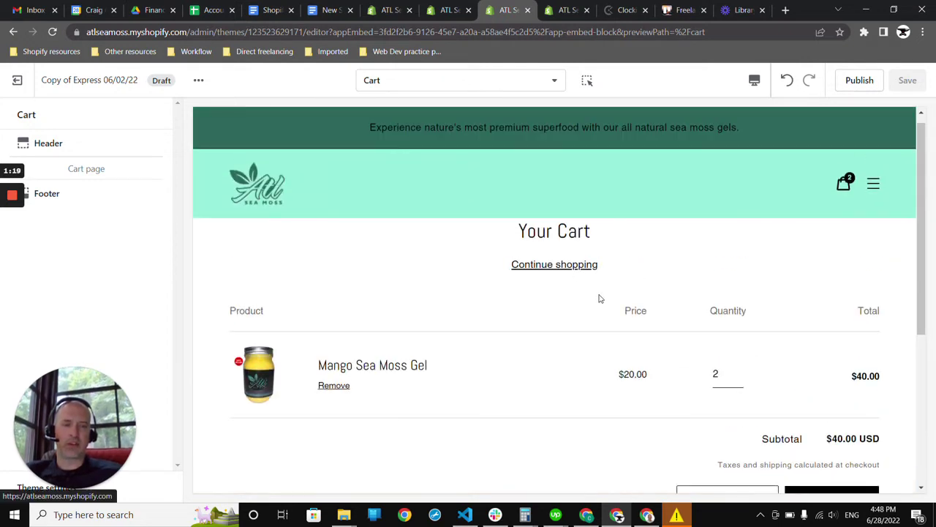
pyautogui.scroll(-2, 601, 298)
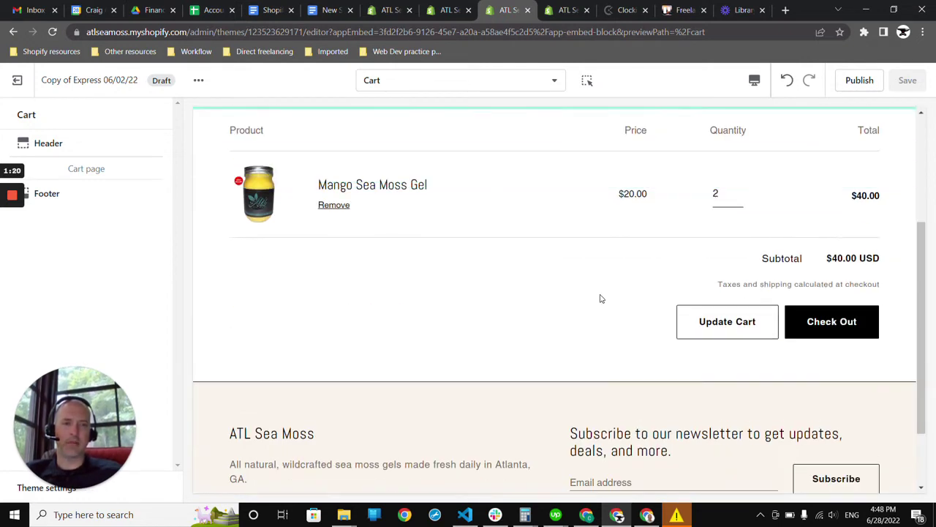
# Proceed from the cart to checkout and review the Ship or Pick up delivery options
pyautogui.click(866, 335)
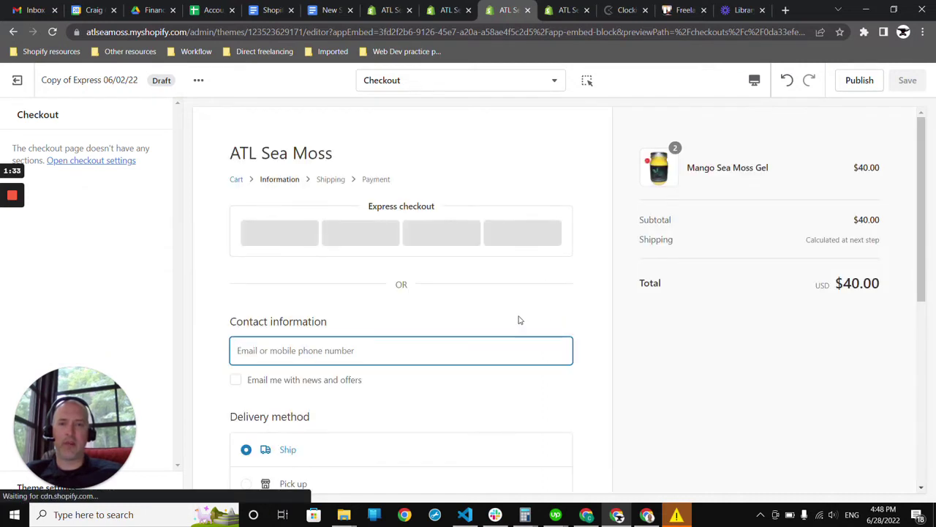
pyautogui.scroll(-2, 519, 319)
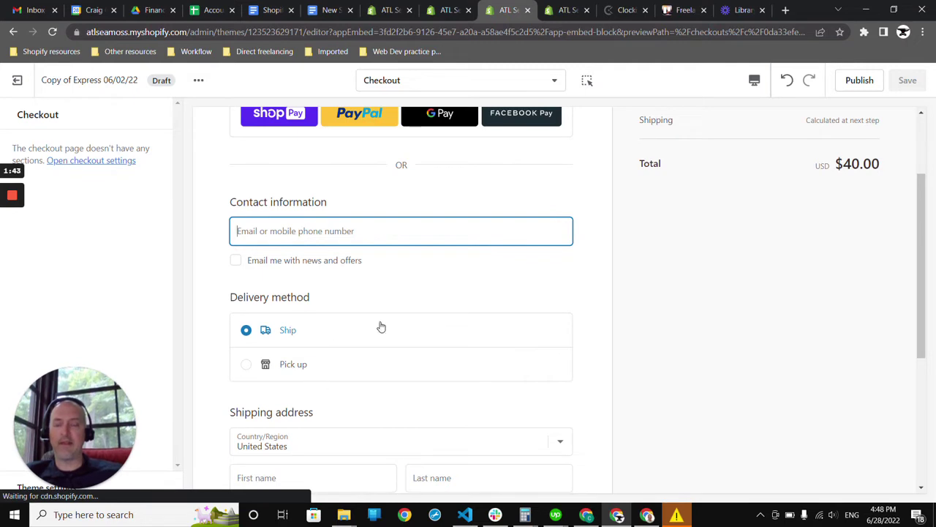
pyautogui.scroll(2, 380, 327)
pyautogui.scroll(-2, 380, 327)
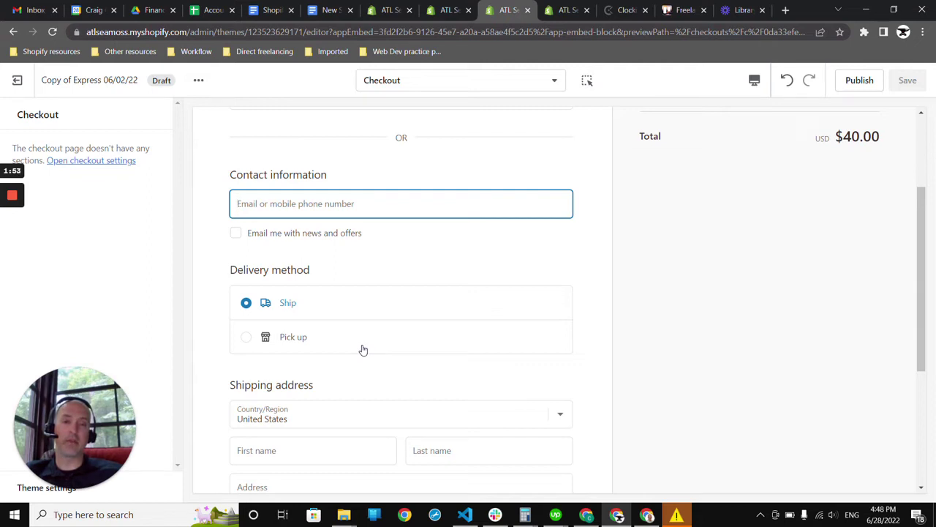
# Open the cart of the live Express (w/ custom pick-up) theme down to its pick-up selector
pyautogui.click(567, 9)
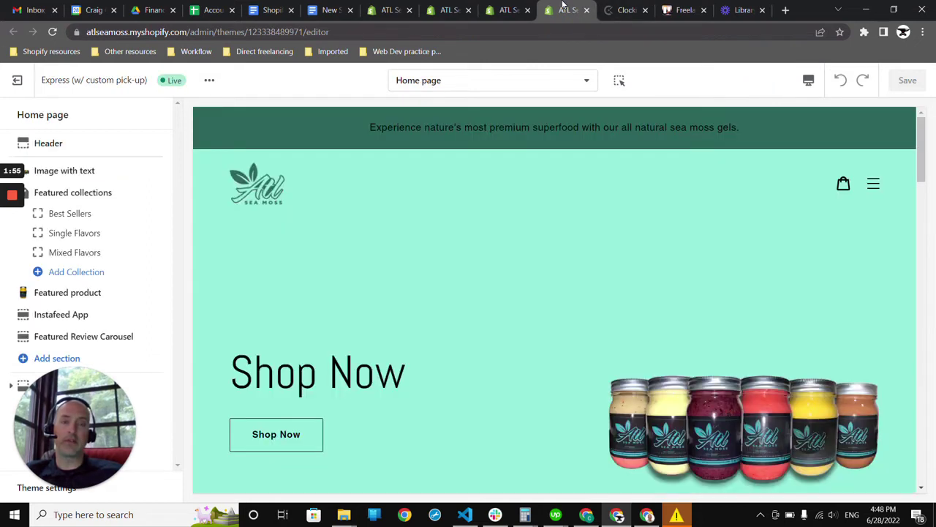
pyautogui.click(843, 184)
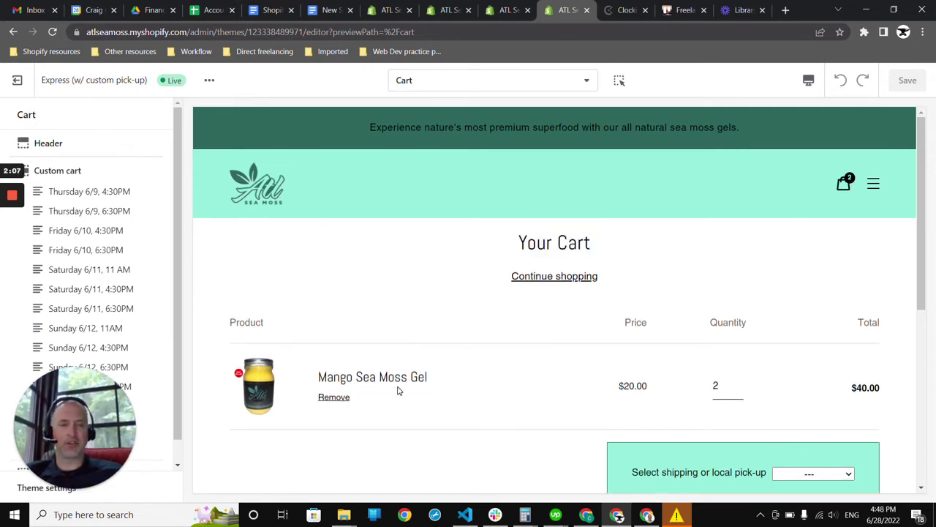
pyautogui.scroll(-1, 500, 402)
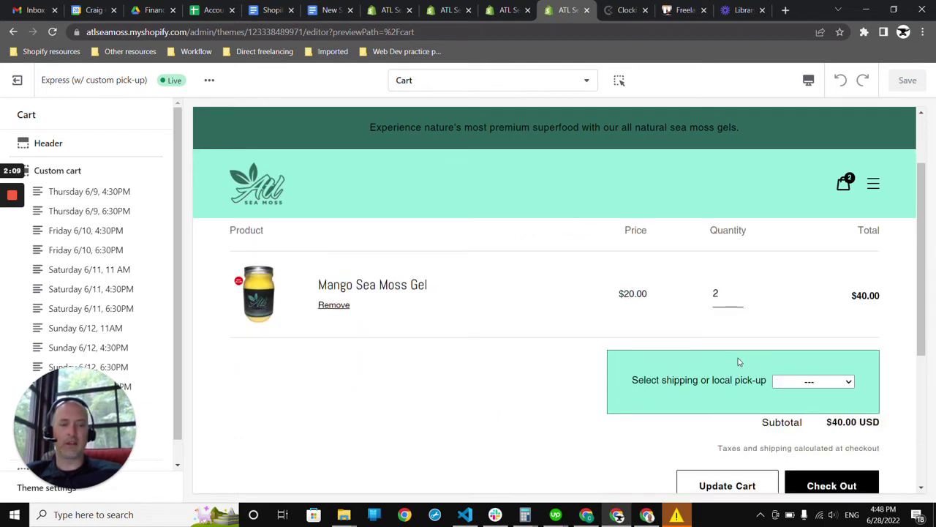
pyautogui.scroll(-1, 739, 361)
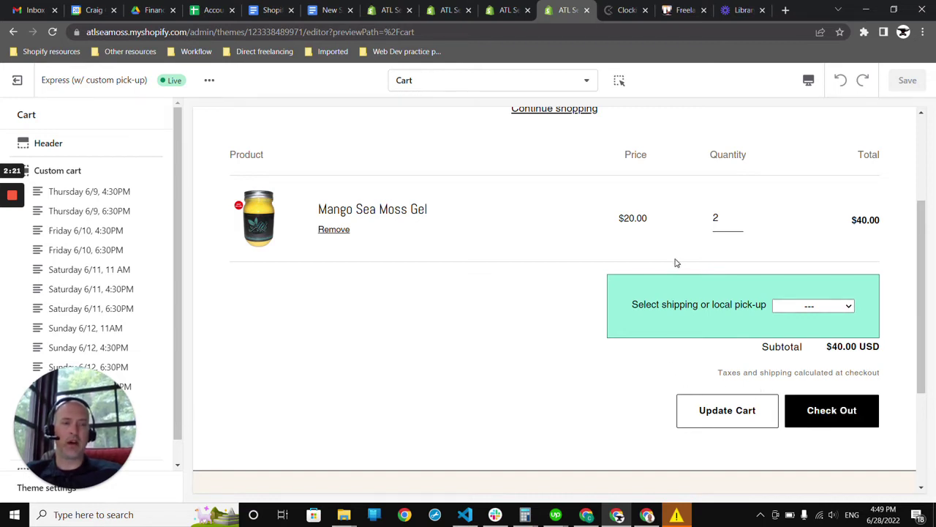
pyautogui.scroll(-1, 677, 272)
pyautogui.scroll(2, 677, 272)
pyautogui.scroll(-2, 677, 274)
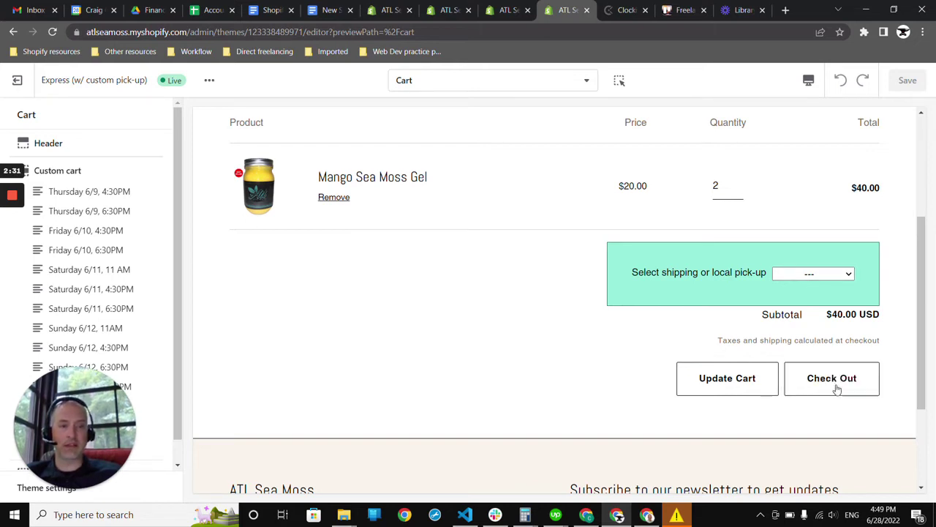
# Try checking out with no delivery choice, then switch the cart from Ship to address to Local pick-up
pyautogui.click(837, 389)
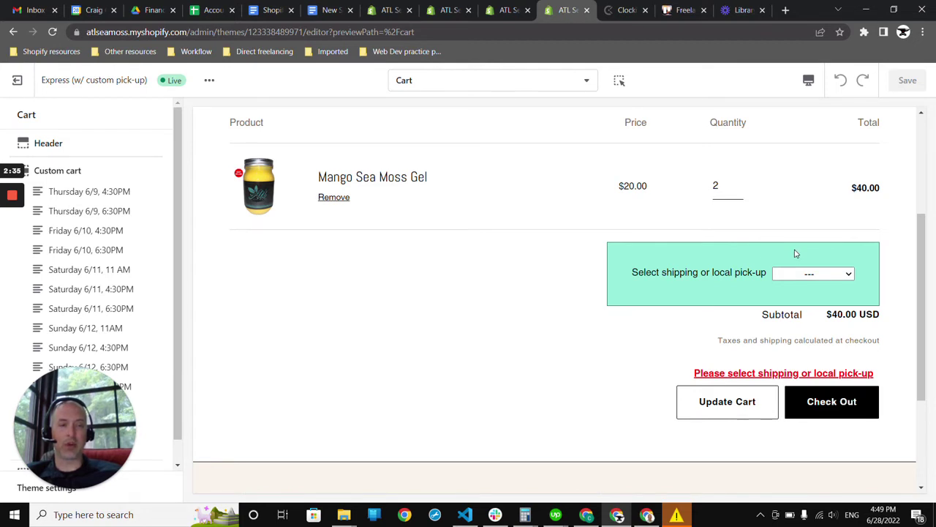
pyautogui.click(801, 275)
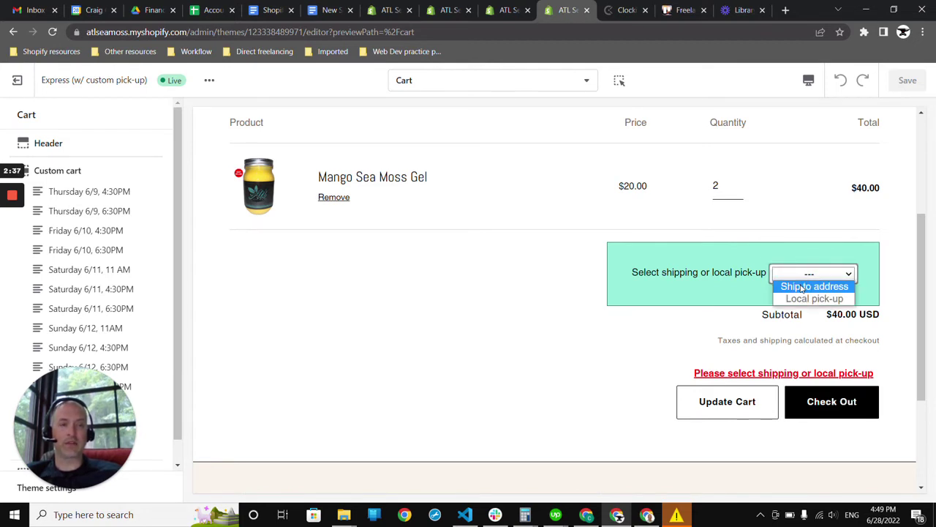
pyautogui.click(801, 287)
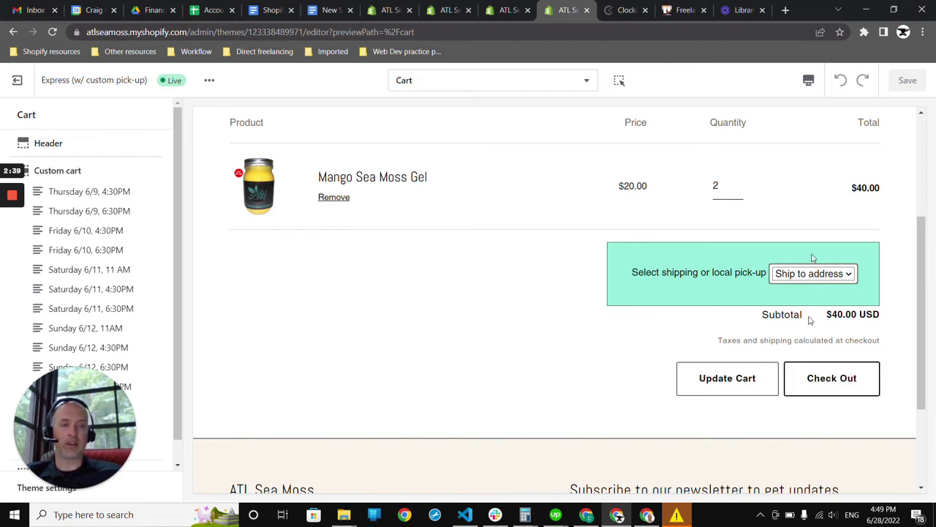
pyautogui.click(819, 273)
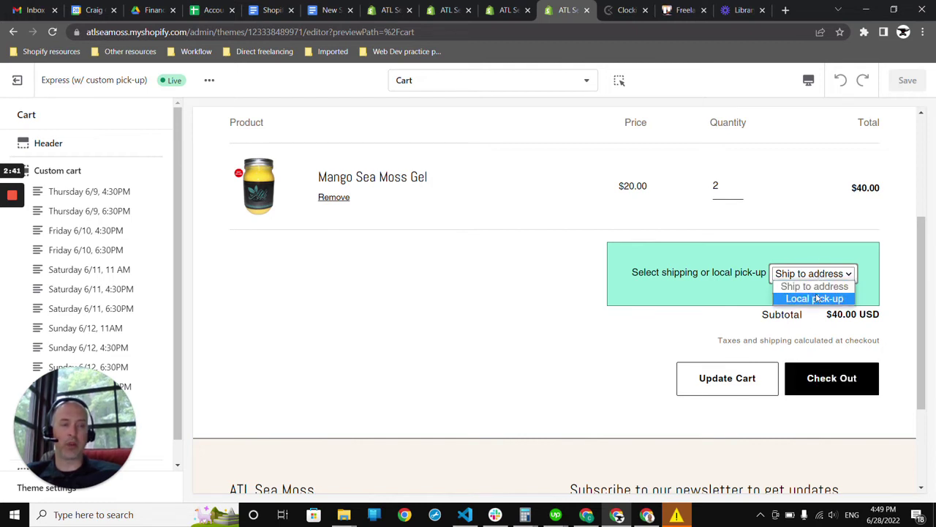
pyautogui.click(817, 299)
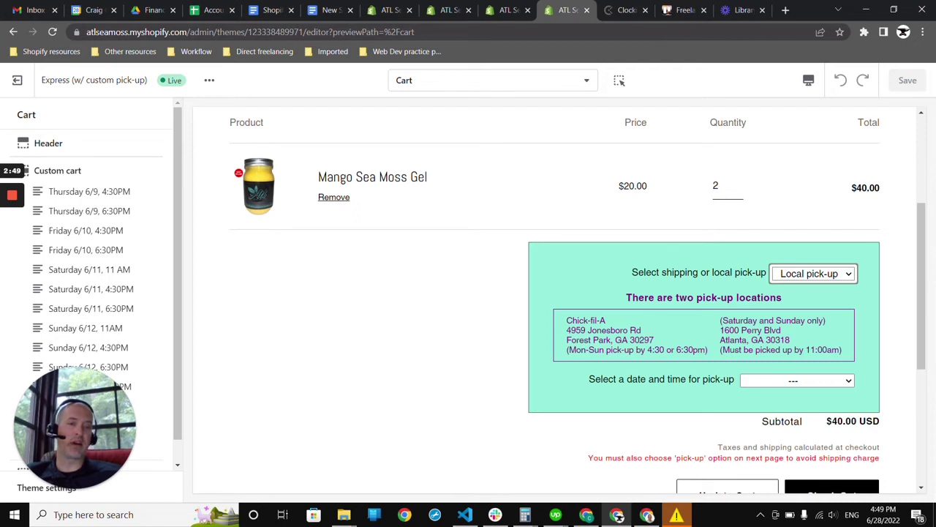
pyautogui.scroll(-1, 812, 352)
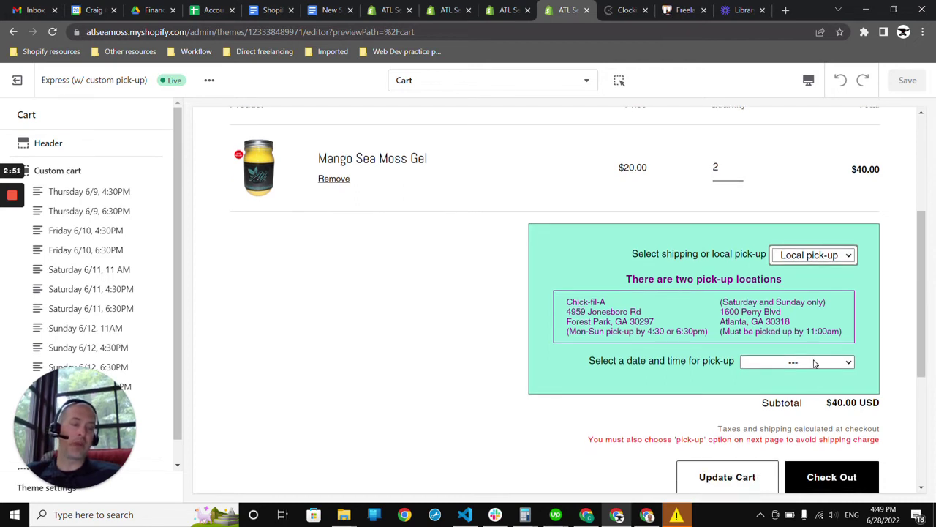
pyautogui.scroll(-1, 717, 430)
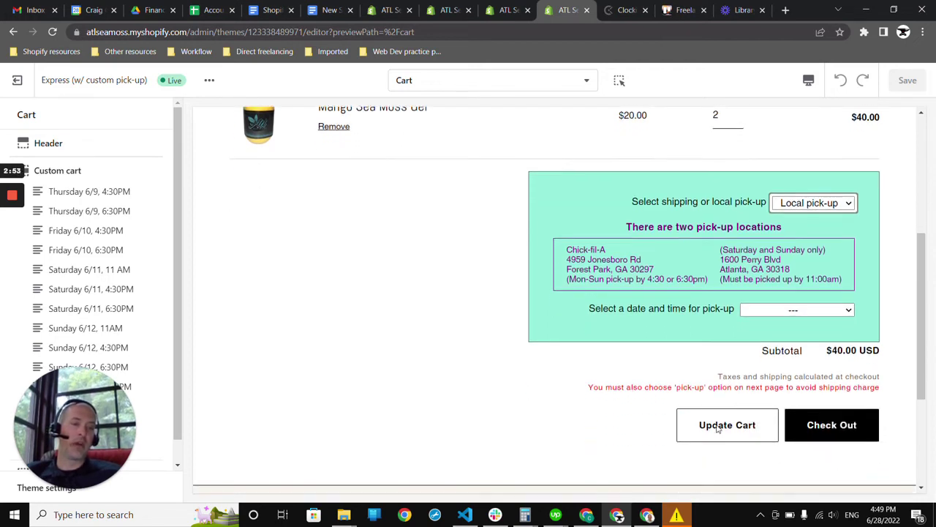
# Update the cart and attempt checkout without picking a pick-up time slot
pyautogui.click(717, 429)
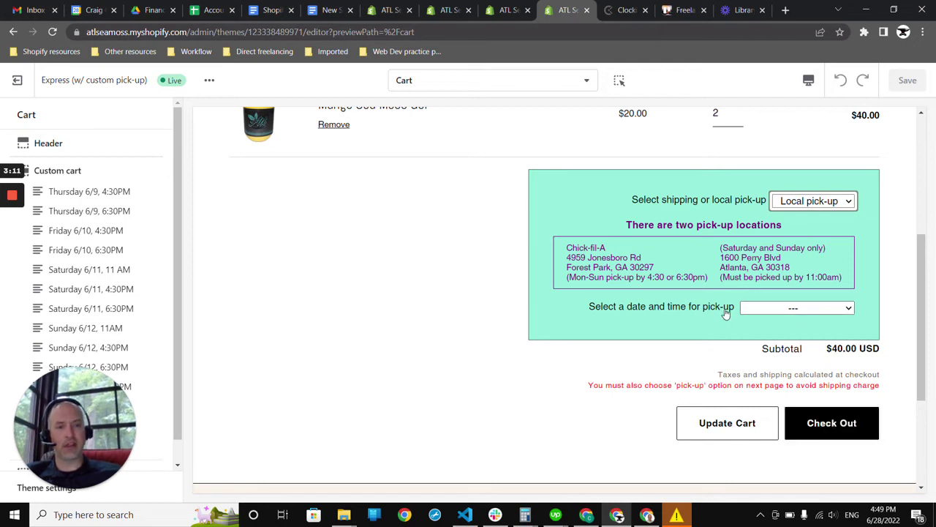
pyautogui.click(818, 424)
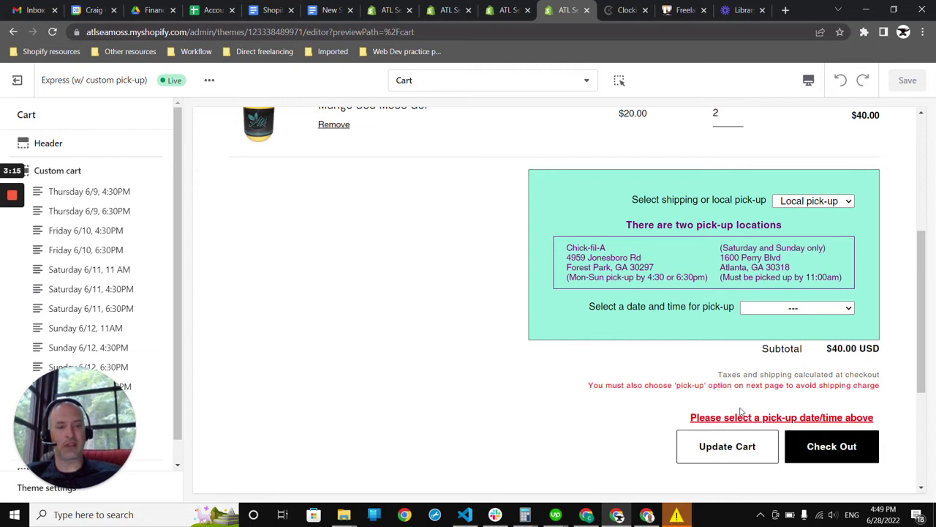
pyautogui.click(842, 313)
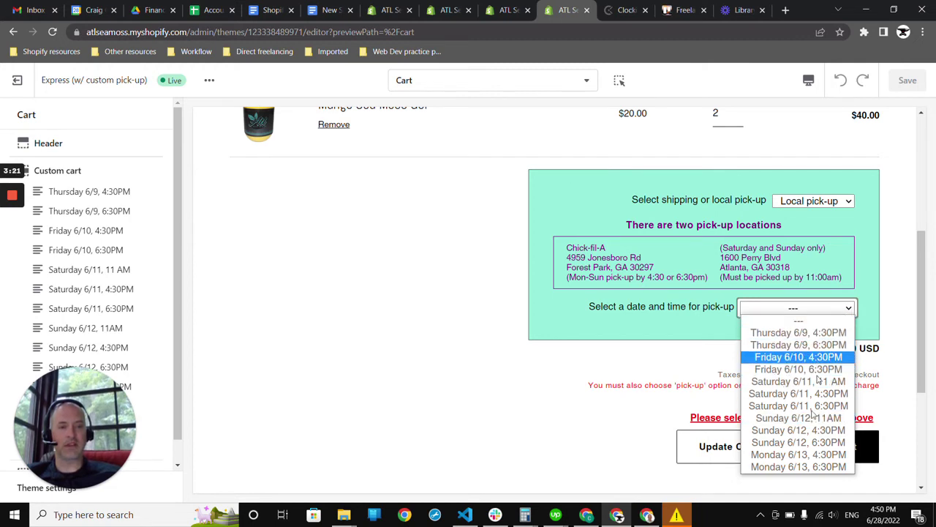
pyautogui.click(582, 358)
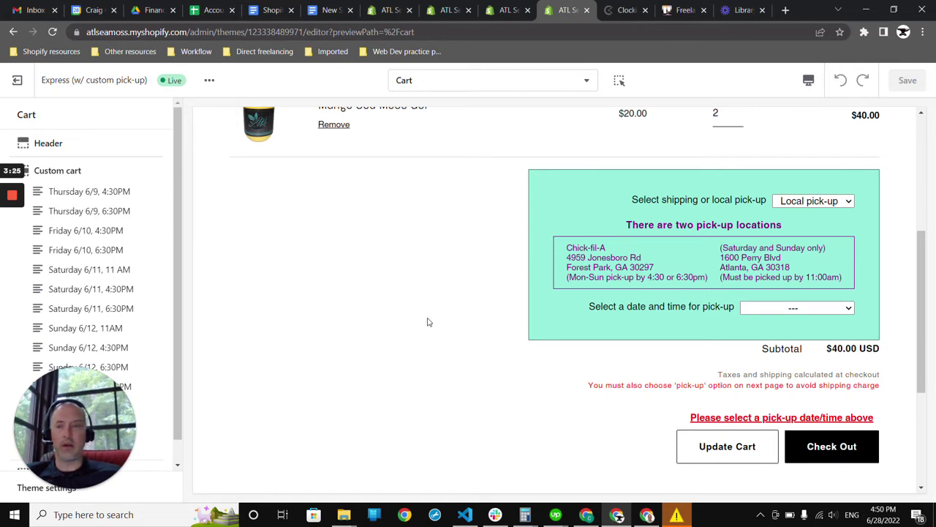
# Add a new Date & time block to the Custom cart section
pyautogui.click(106, 407)
pyautogui.moveTo(106, 408); pyautogui.dragTo(362, 398)
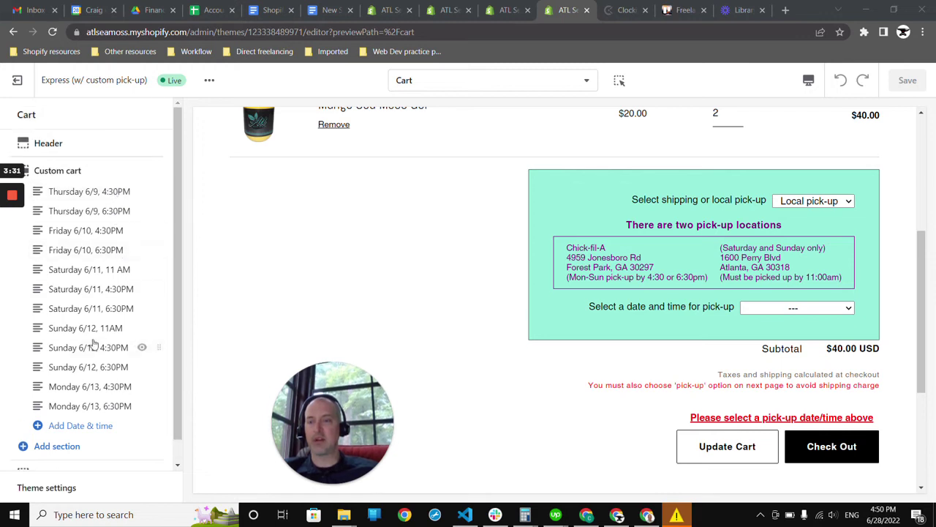
pyautogui.scroll(-1, 63, 428)
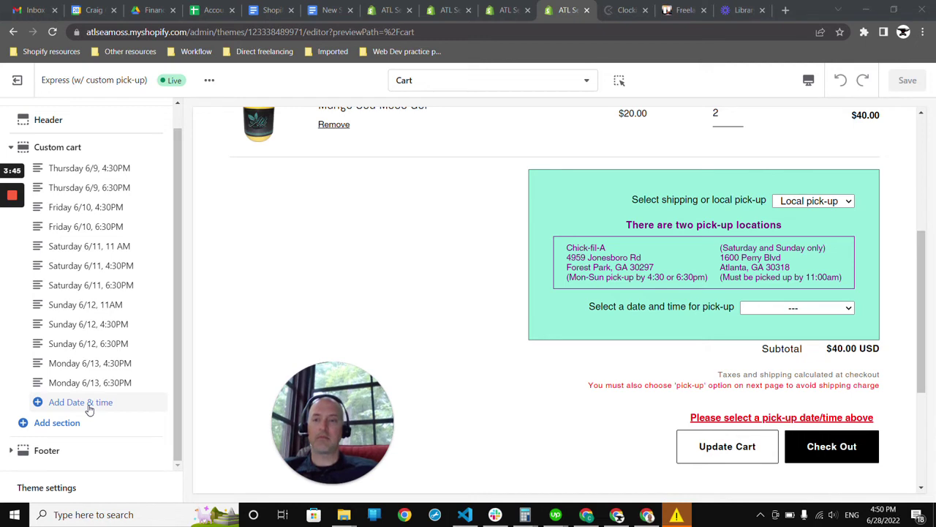
pyautogui.click(88, 405)
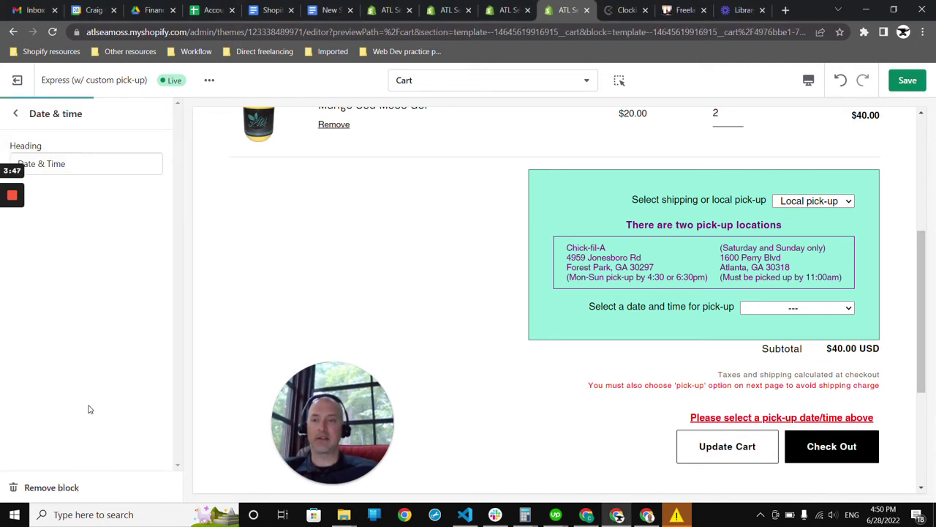
# Select 'Time' in the new block's heading, return to the block list, and reload the editor
pyautogui.doubleClick(56, 163)
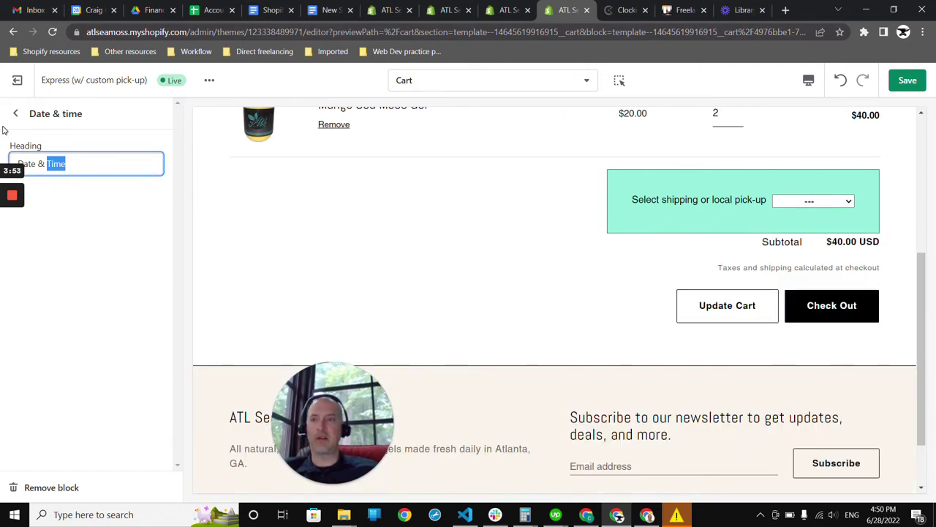
pyautogui.click(24, 114)
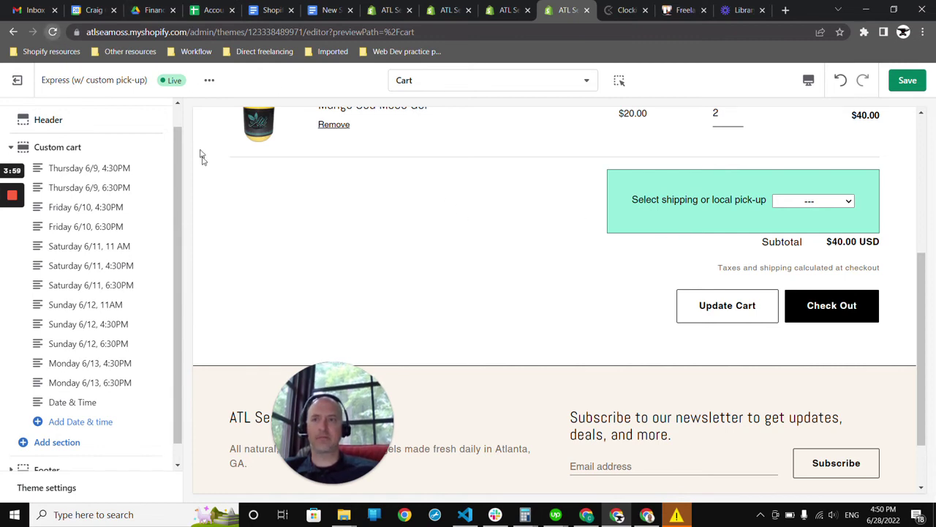
pyautogui.click(52, 31)
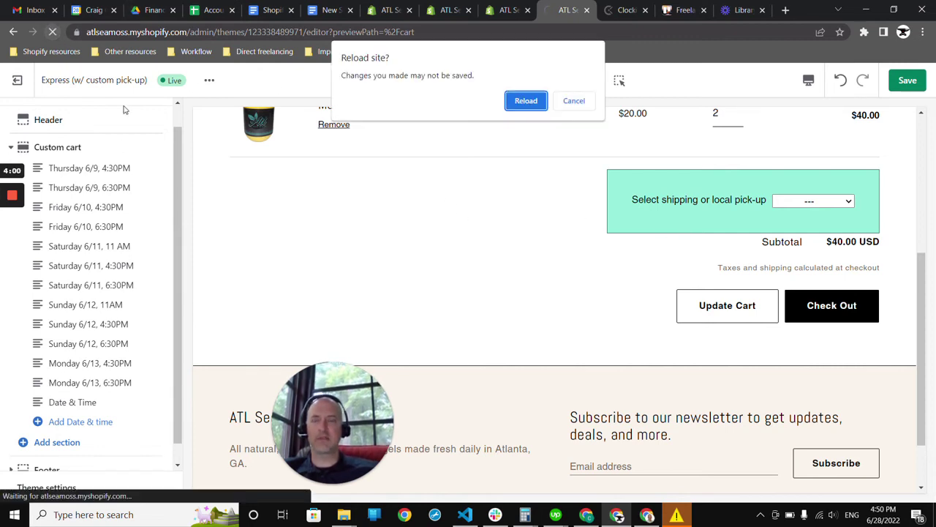
# Confirm the reload to discard the unsaved Date & Time block, then reload the editor again
pyautogui.click(533, 102)
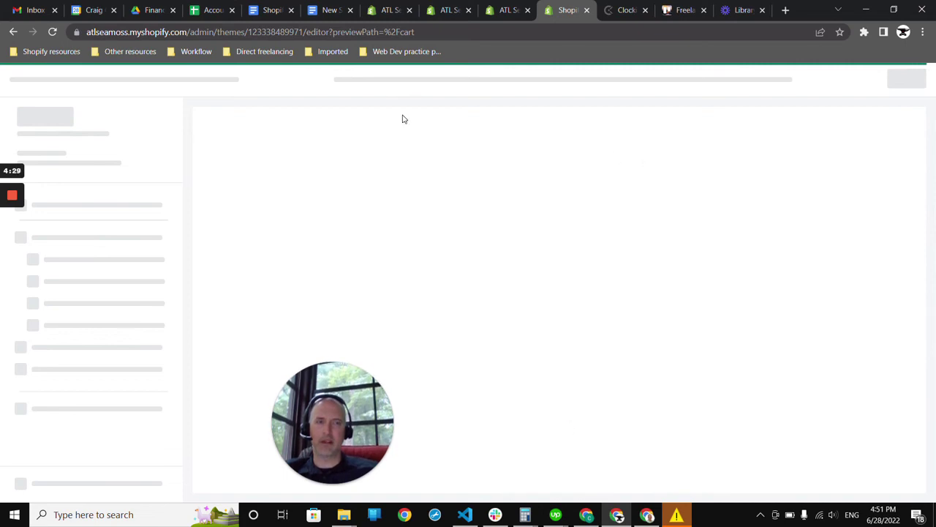
pyautogui.click(54, 31)
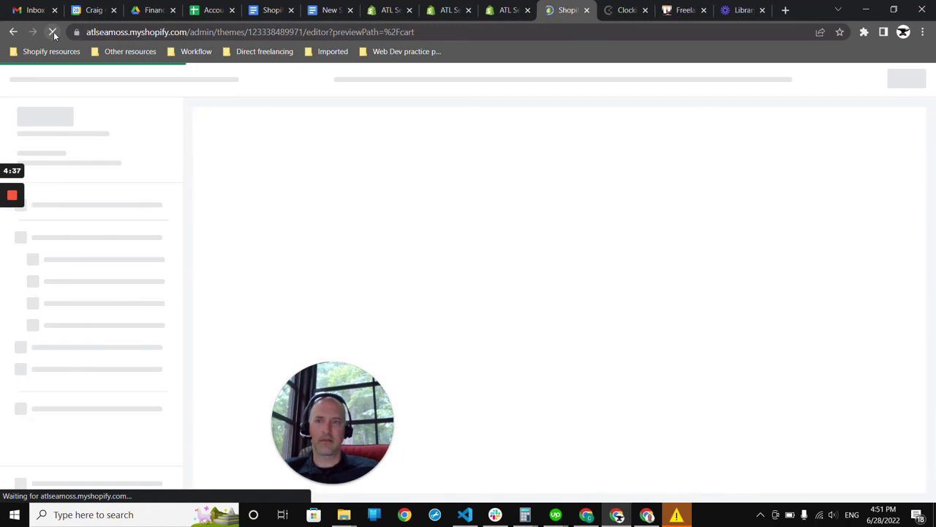
pyautogui.moveTo(12, 216)
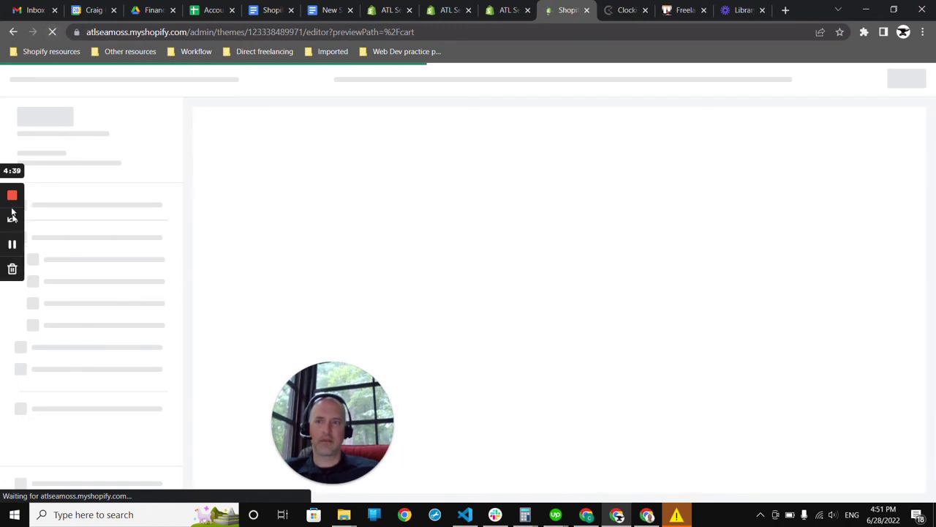
pyautogui.click(12, 245)
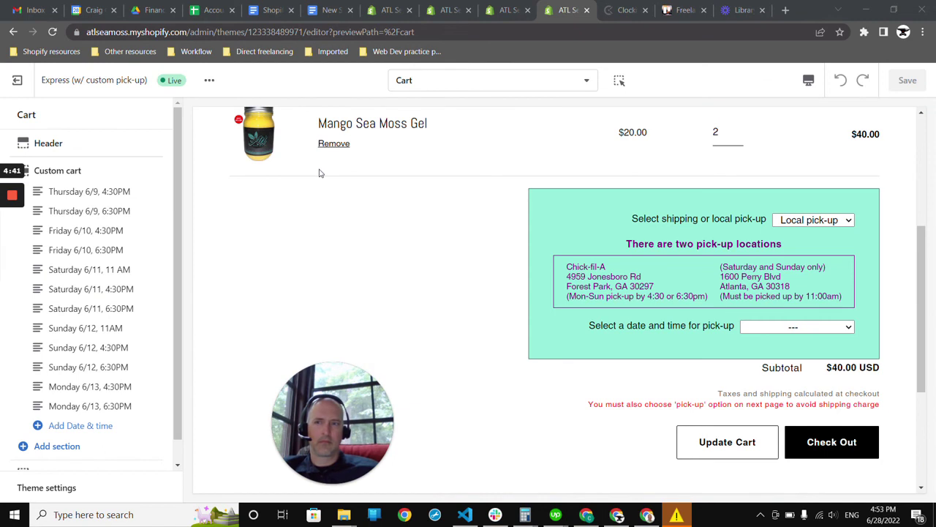
# Choose Saturday 6/11, 11 AM as the pick-up slot and continue to the checkout page
pyautogui.click(800, 331)
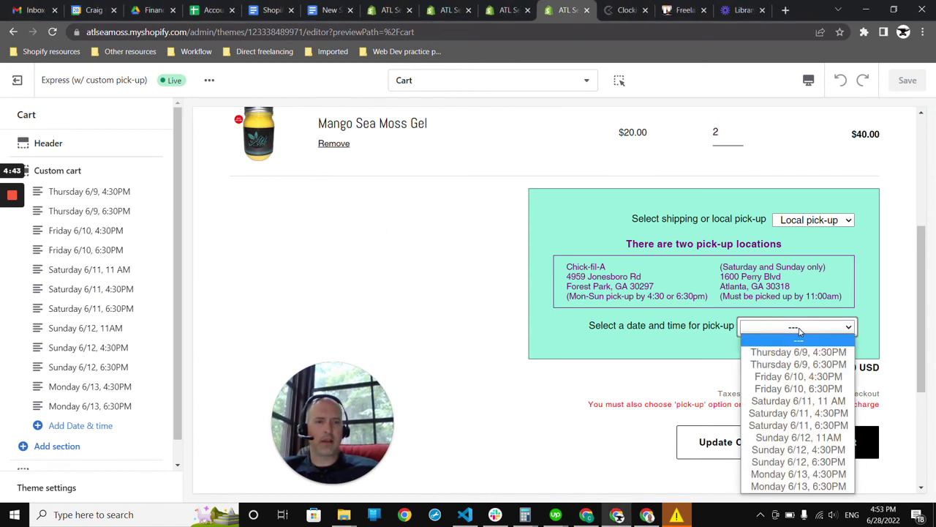
pyautogui.click(818, 403)
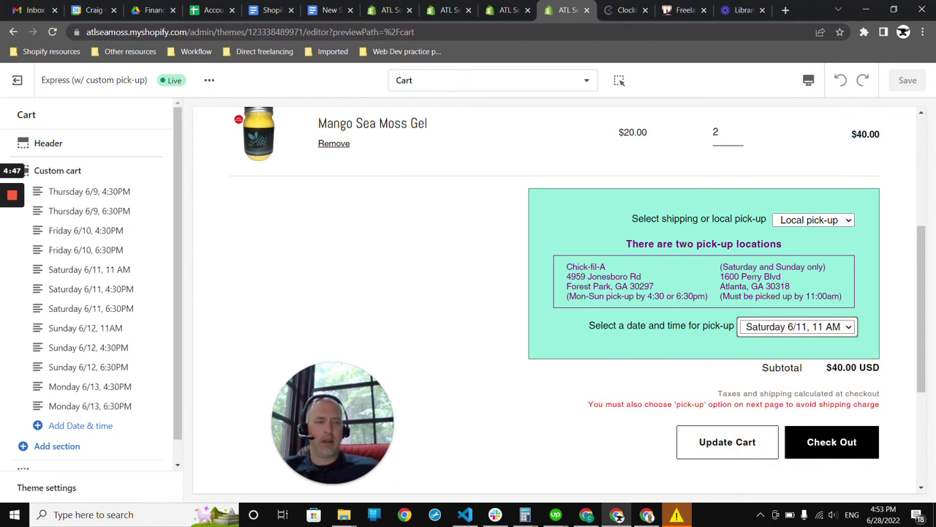
pyautogui.click(819, 443)
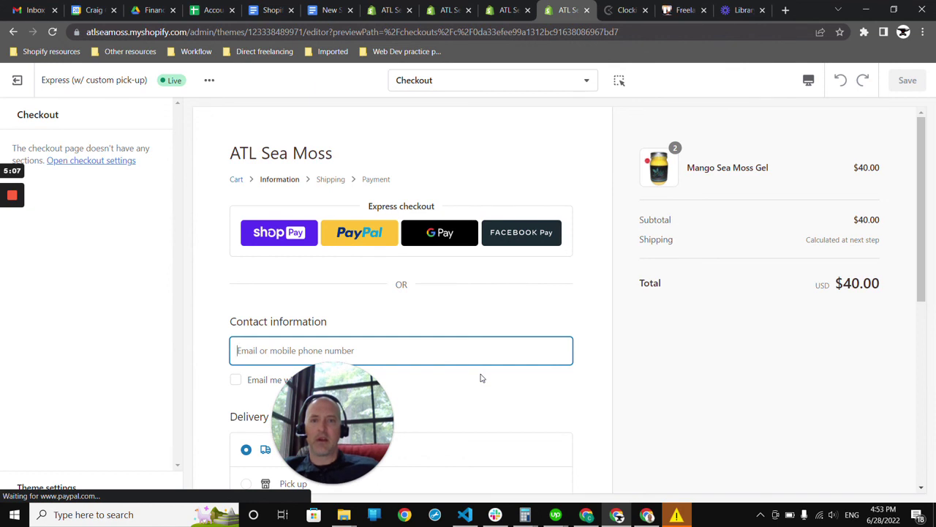
pyautogui.scroll(-2, 482, 378)
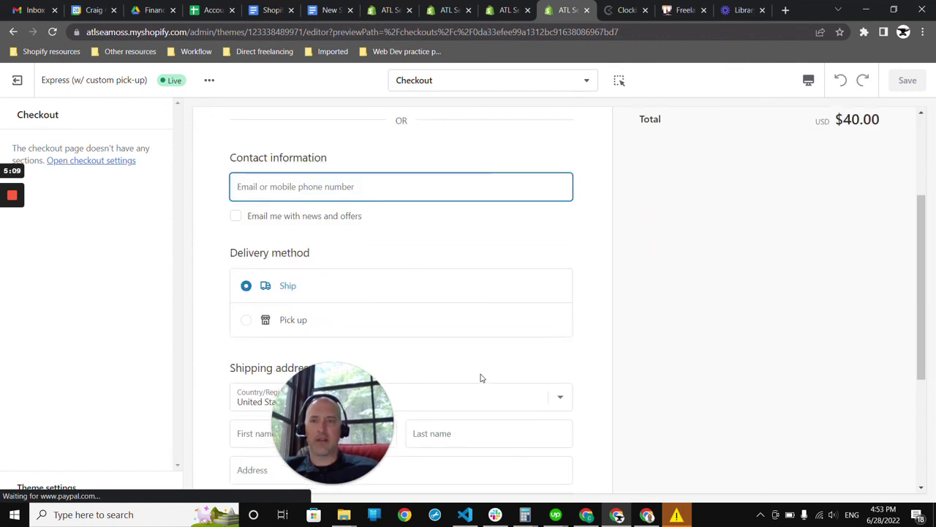